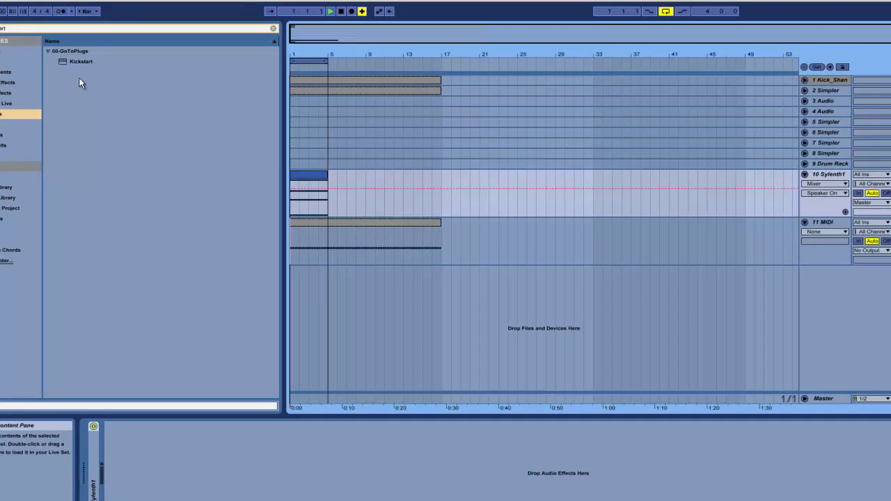
Step: Add Kickstart to the Sylenth1 track with retrigger mode Retriggered, In From Host, All Notes
left_click(98, 70)
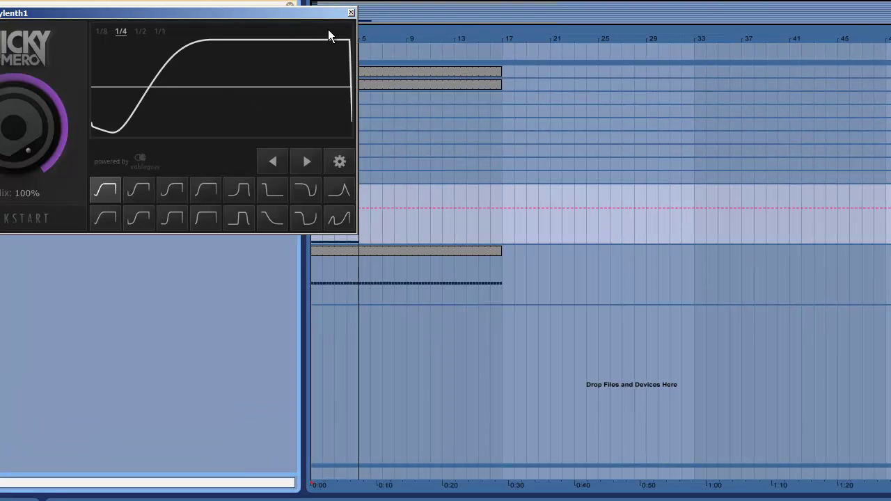
left_click(340, 162)
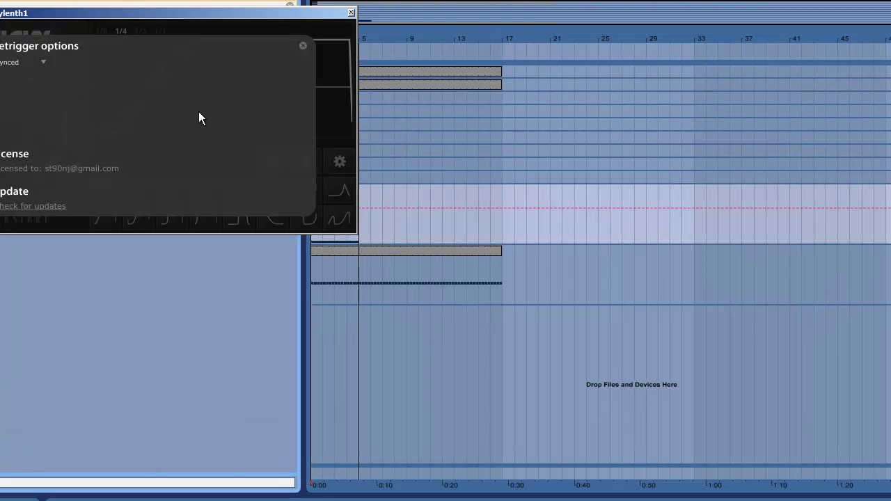
left_click(44, 62)
left_click(38, 88)
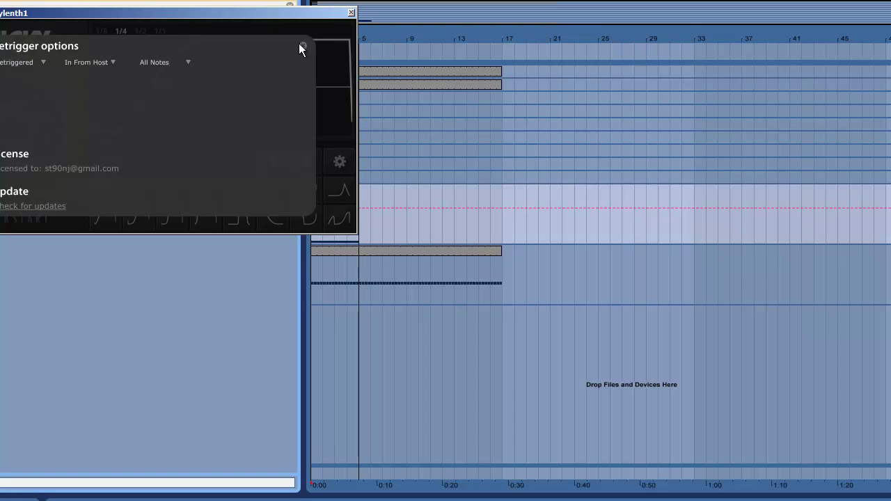
left_click(351, 12)
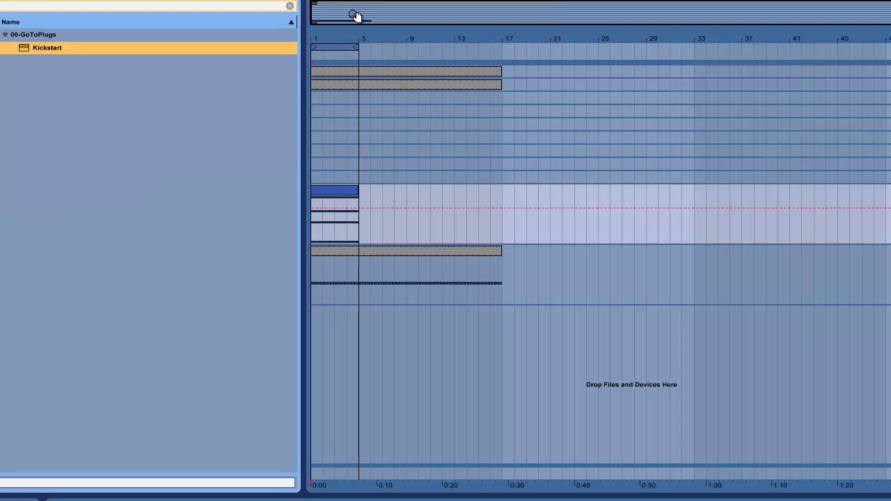
Step: Insert a 12 MIDI track after 11 MIDI and copy the MIDI clip into it
left_click(720, 261)
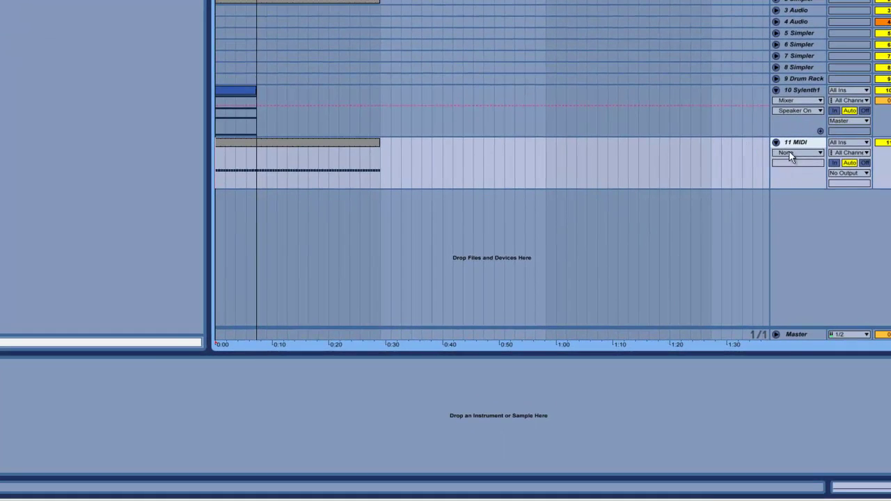
right_click(793, 143)
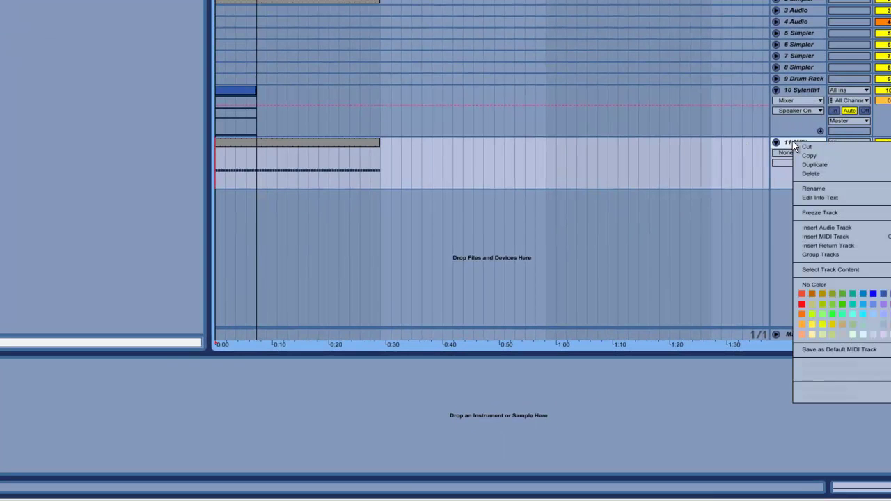
left_click(825, 237)
left_click(258, 149)
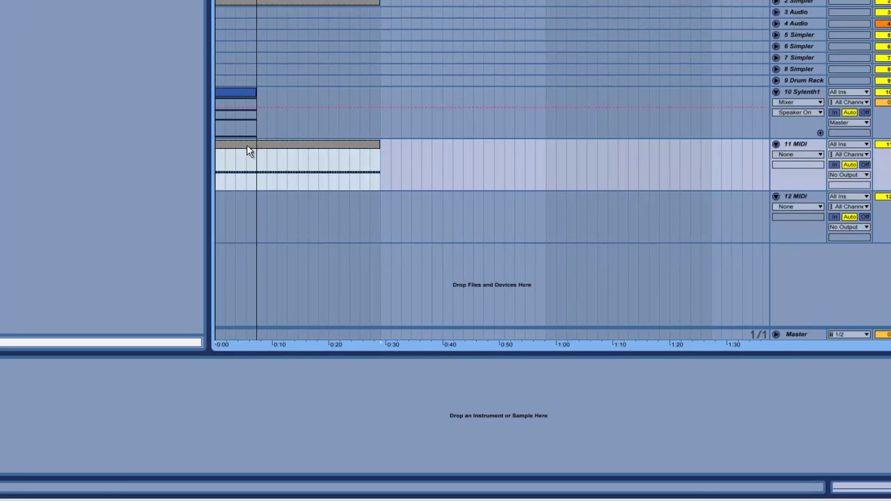
left_click_drag(249, 167, 249, 204)
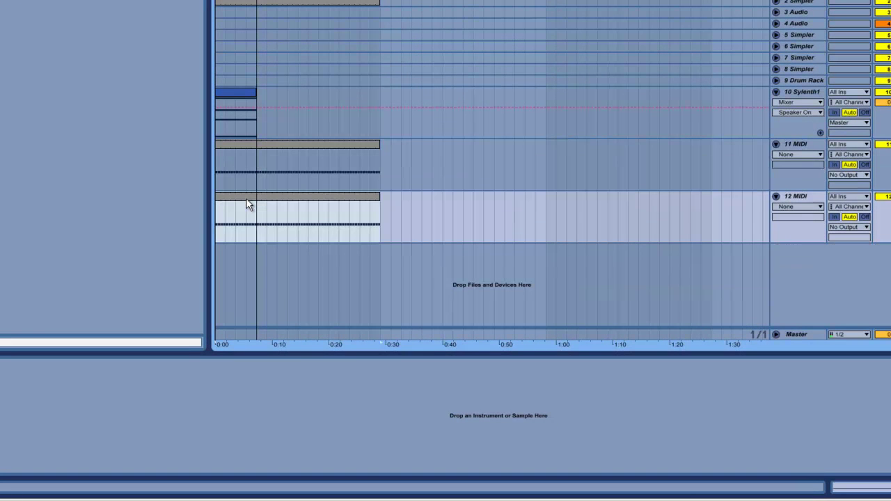
Step: Route 12 MIDI's output to 10-Sylenth1, 1-Kickstart and bring up Kickstart's window
left_click(848, 227)
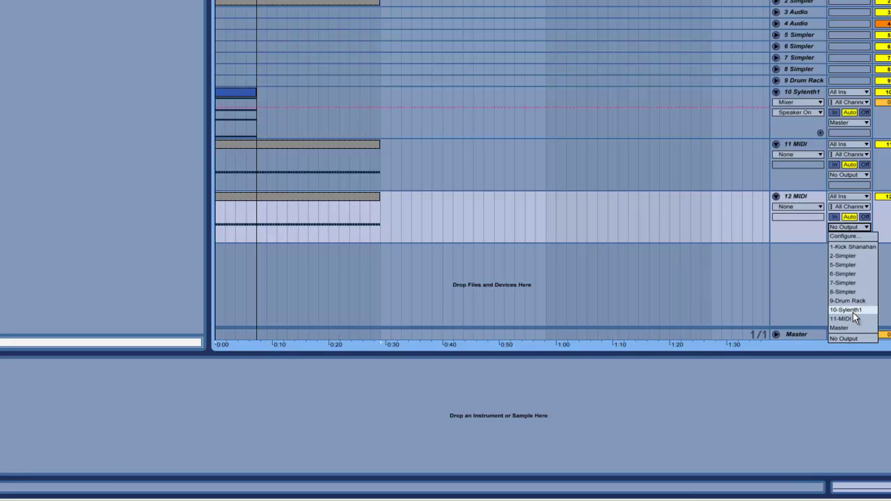
left_click(852, 313)
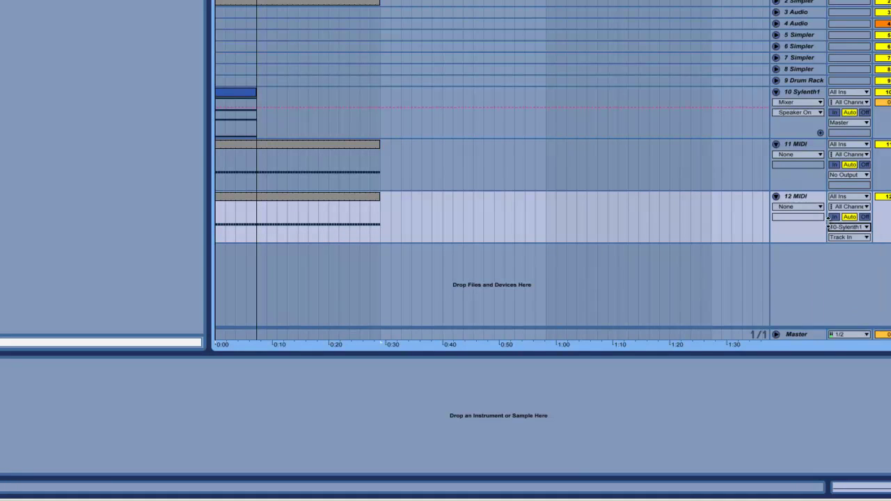
left_click(846, 237)
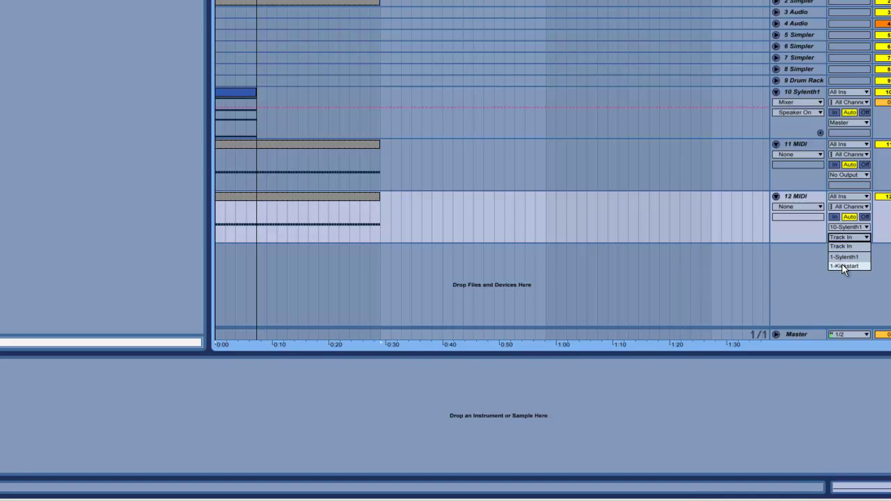
left_click(843, 267)
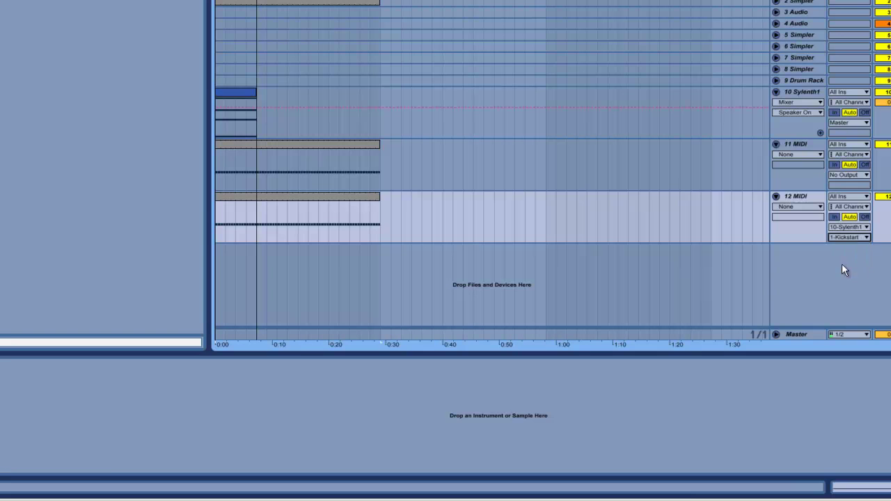
left_click(800, 90)
left_click(38, 364)
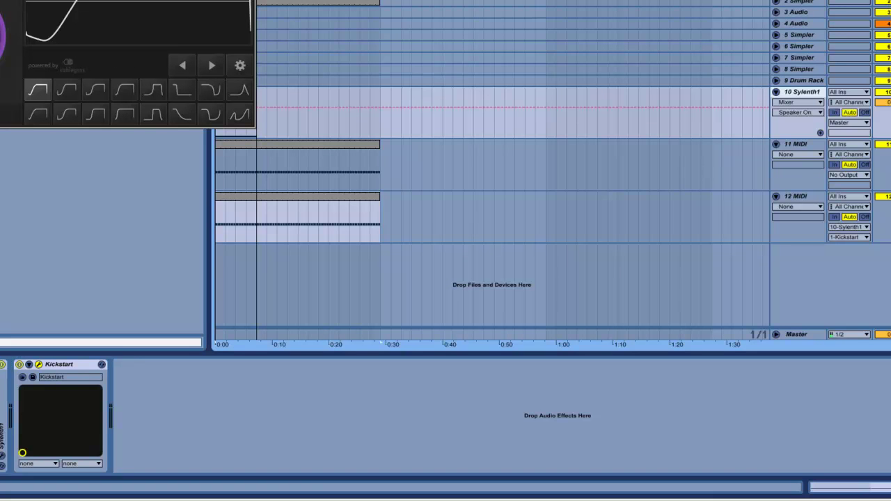
Step: Start playback to hear 12 MIDI triggering Kickstart's ducking on Sylenth1
key("space")
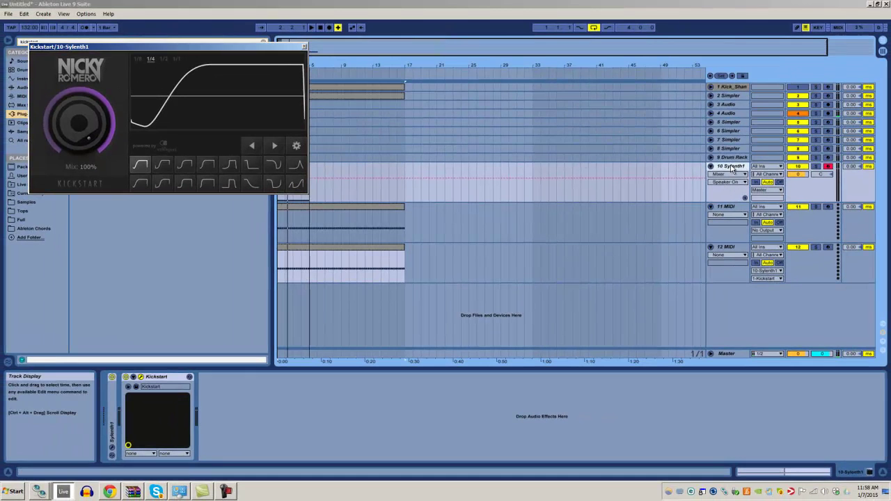
Step: Close Kickstart and load FabFilter Volcano 2 onto Sylenth1 via a 'volcano' browser search
left_click(304, 46)
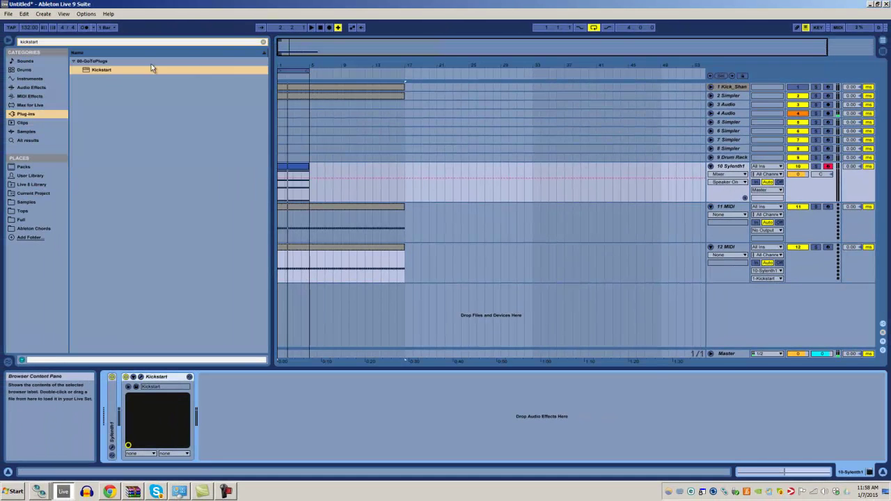
key("ctrl+f")
type("vol")
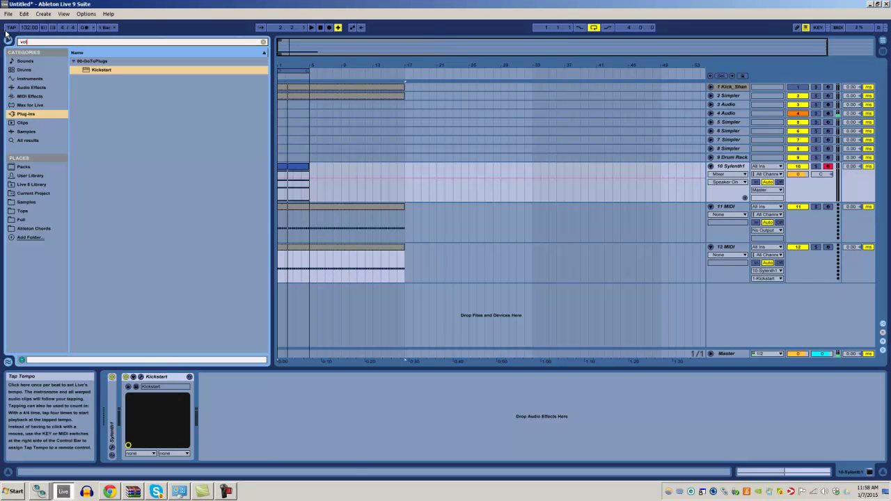
type("cano")
key("Down")
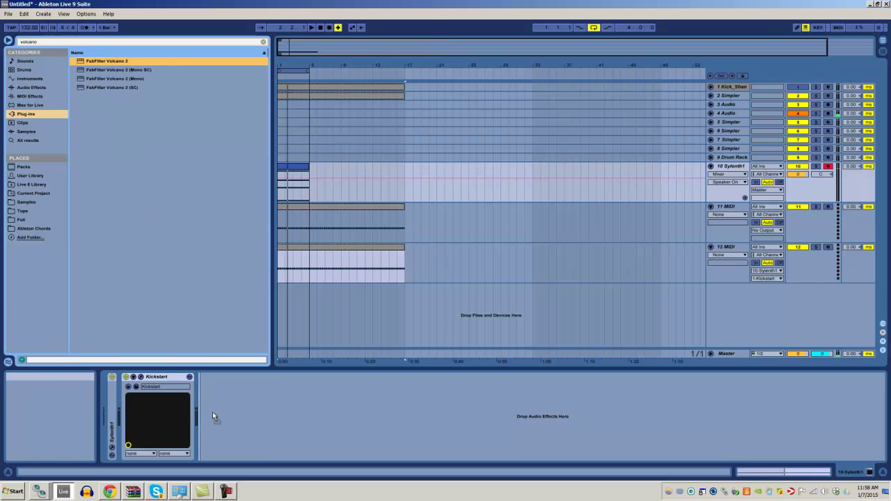
key("Return")
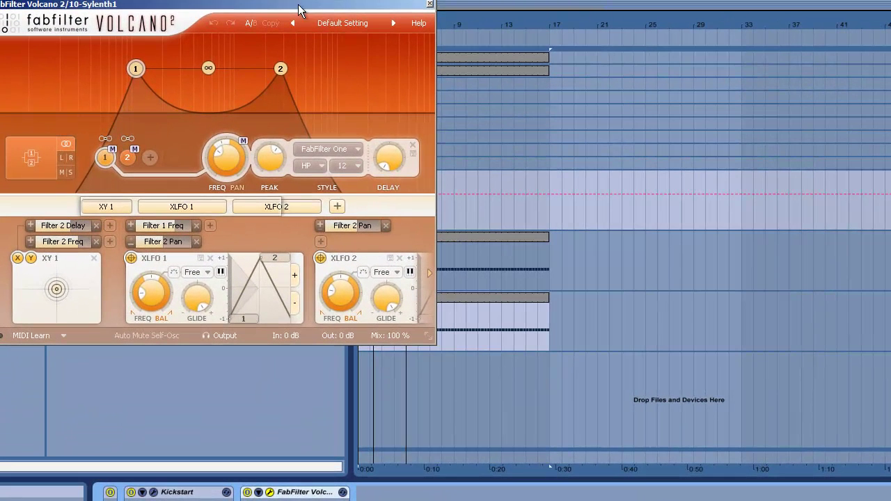
Step: Load Volcano's Clean preset, lower filter 1's cutoff and set its slope to 24
left_click(343, 22)
mouse_move(361, 151)
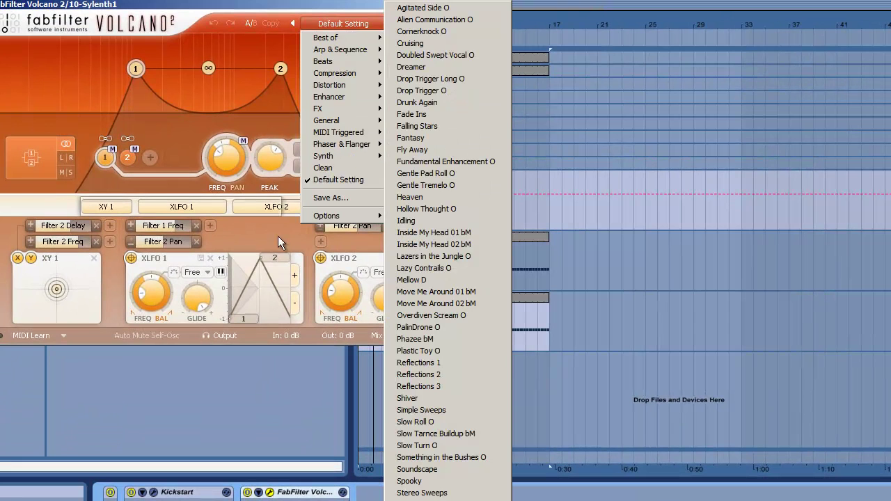
left_click(323, 168)
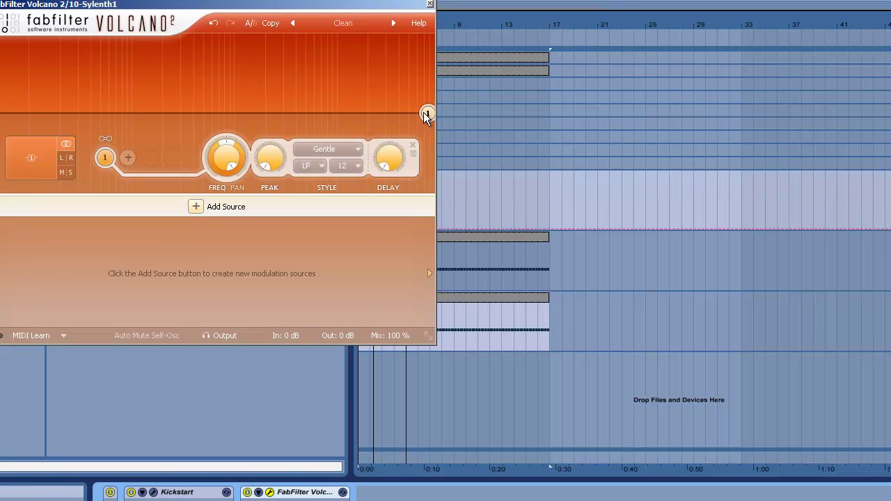
left_click_drag(427, 115, 230, 114)
left_click(348, 166)
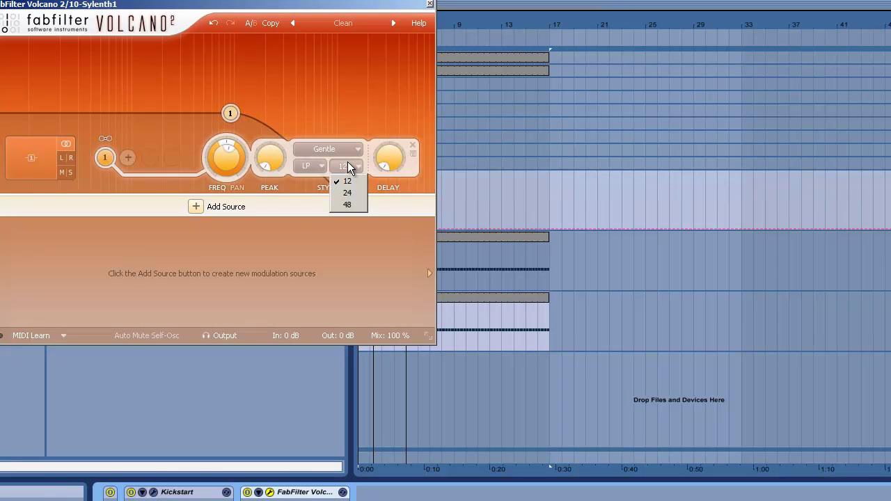
left_click(348, 193)
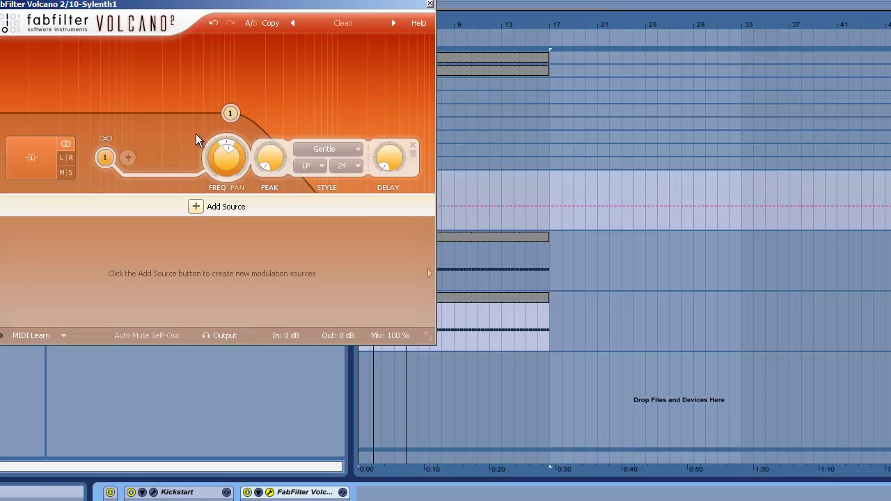
Step: Add Envelope Generator 1 with 0.000 sec attack, short decay and zero sustain
left_click(197, 207)
left_click(236, 245)
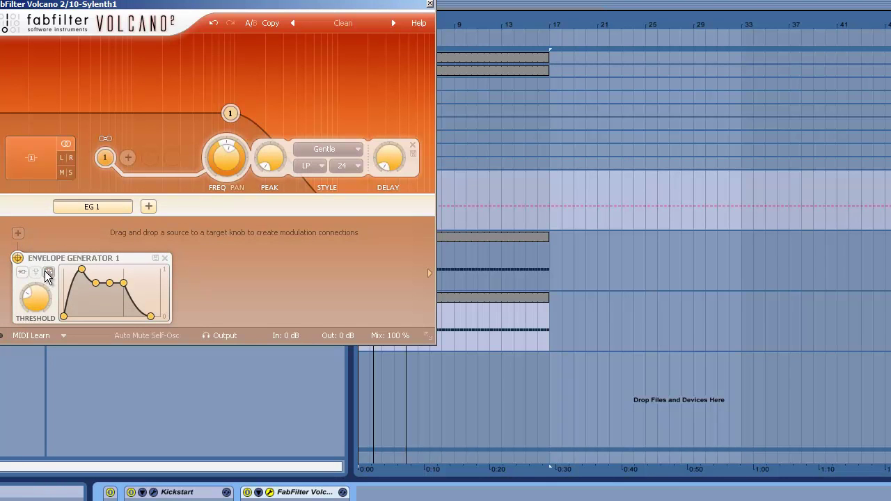
left_click_drag(51, 270, 59, 334)
left_click_drag(73, 283, 81, 341)
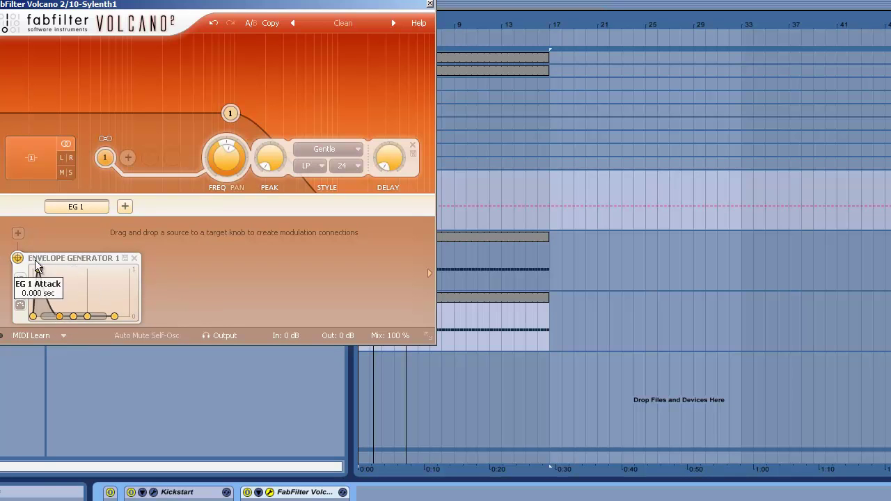
Step: Point Envelope Generator 1 at Filter 1 Freq
left_click(18, 233)
left_click(73, 232)
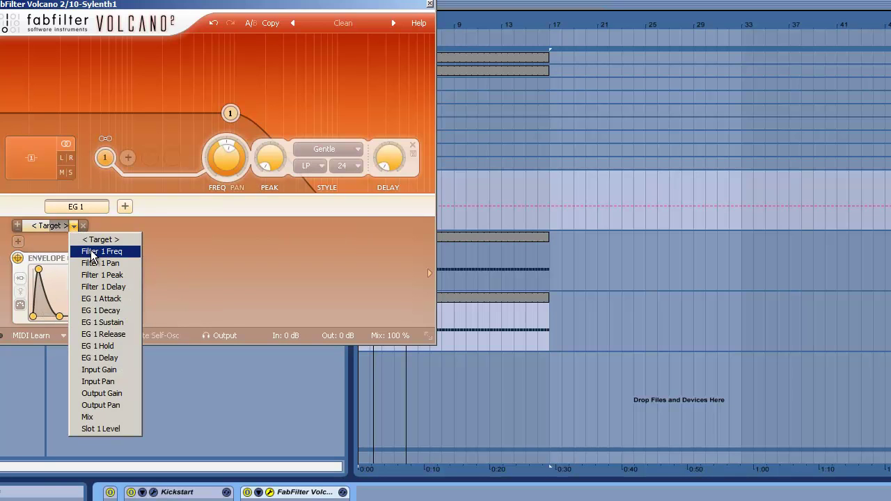
left_click(87, 249)
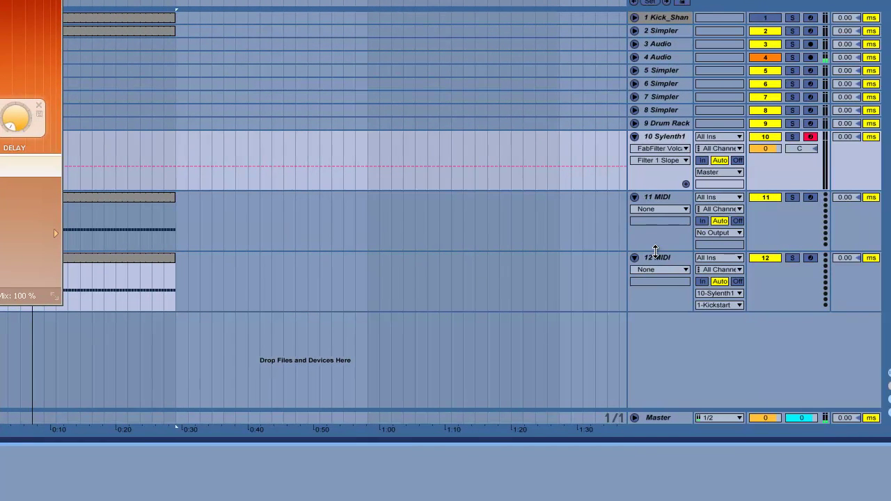
Step: Send the 12 MIDI track's output to 10-Sylenth1, 1-FabFilter Volcano
left_click(657, 256)
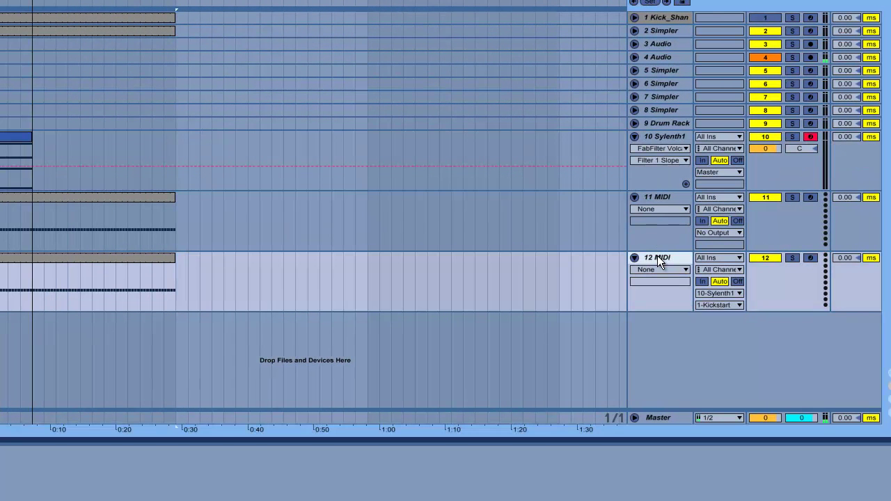
left_click(727, 305)
left_click(723, 348)
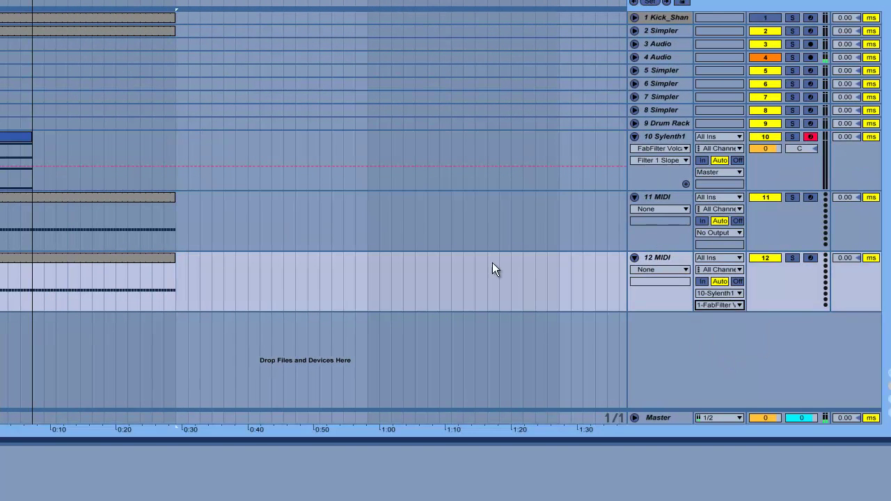
Step: Draw a one-beat C3 note in track 12's clip and duplicate it
double_click(56, 258)
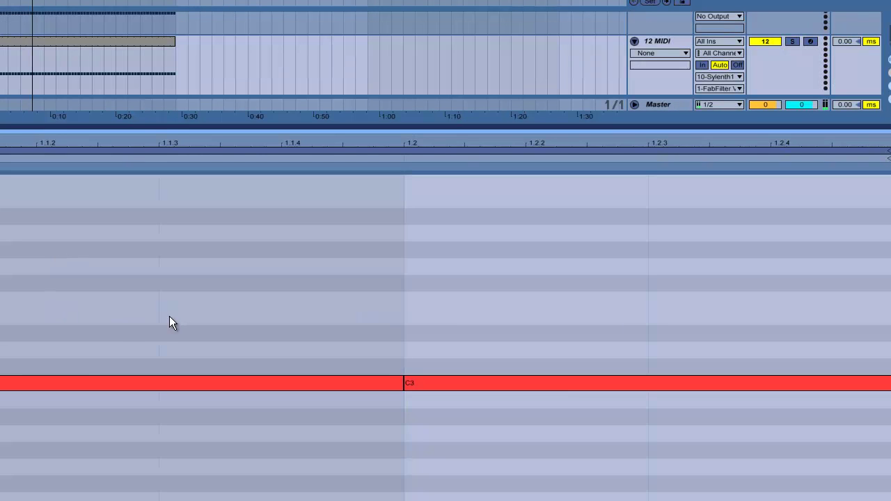
double_click(77, 354)
left_click_drag(72, 357, 68, 384)
key("ctrl+d")
key("ctrl+d")
key("ctrl+d")
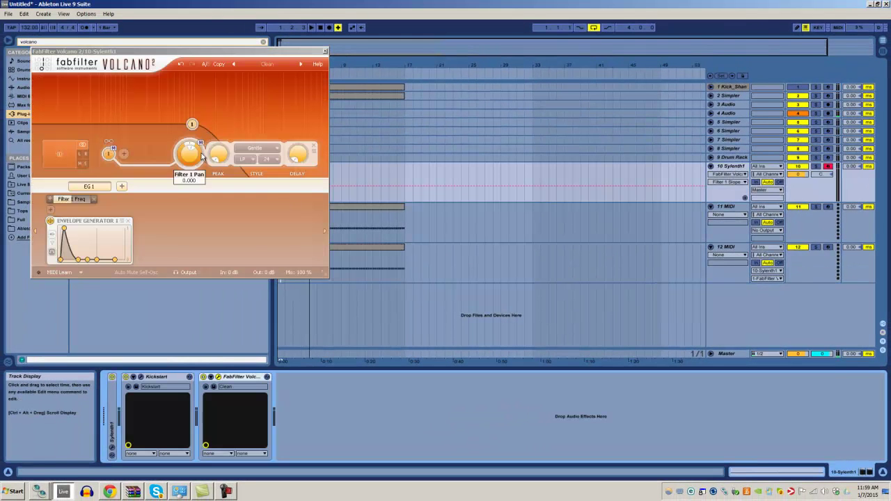
Step: Add envelope follower EF 1 modulating Slot 1 Level, then close Volcano's window
left_click(122, 186)
left_click(150, 220)
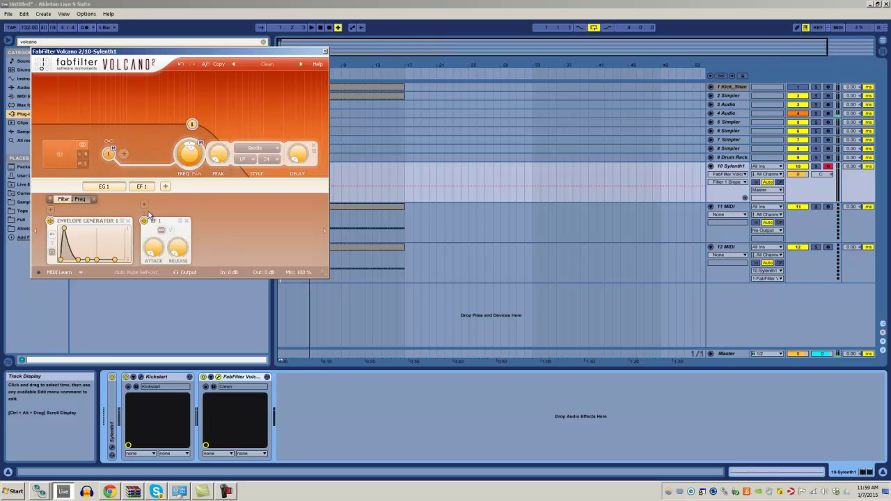
left_click(144, 205)
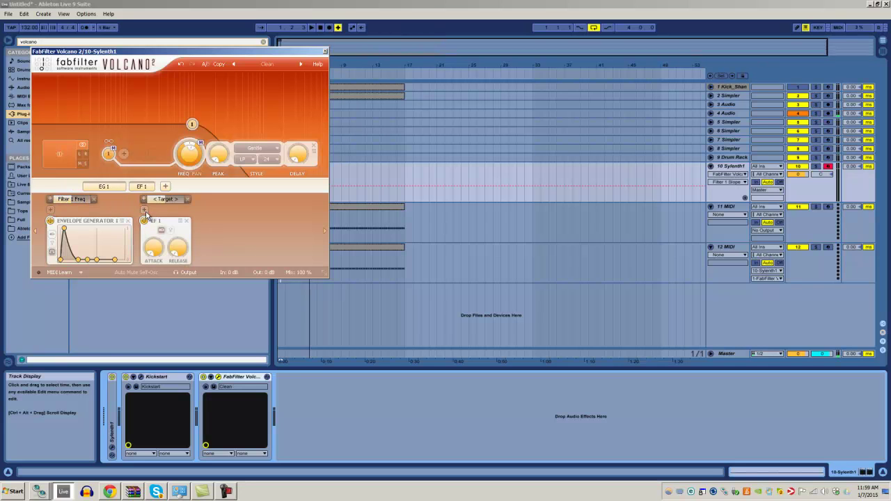
left_click_drag(143, 222, 78, 202)
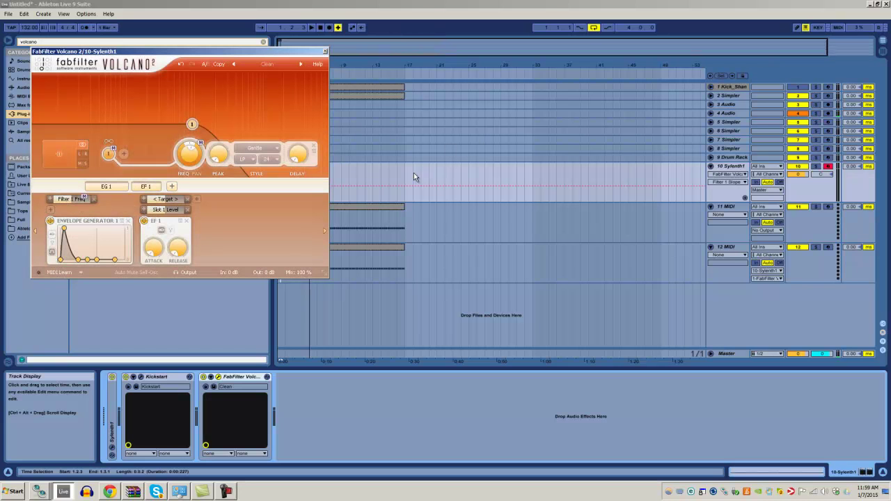
left_click(324, 51)
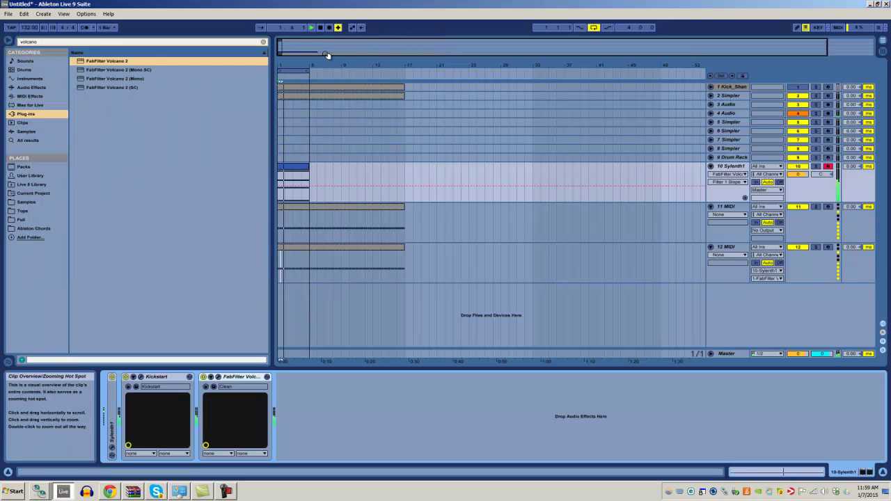
Step: Switch off and delete the Kickstart device from the Sylenth1 track
left_click(126, 377)
left_click(160, 377)
right_click(162, 376)
left_click(177, 400)
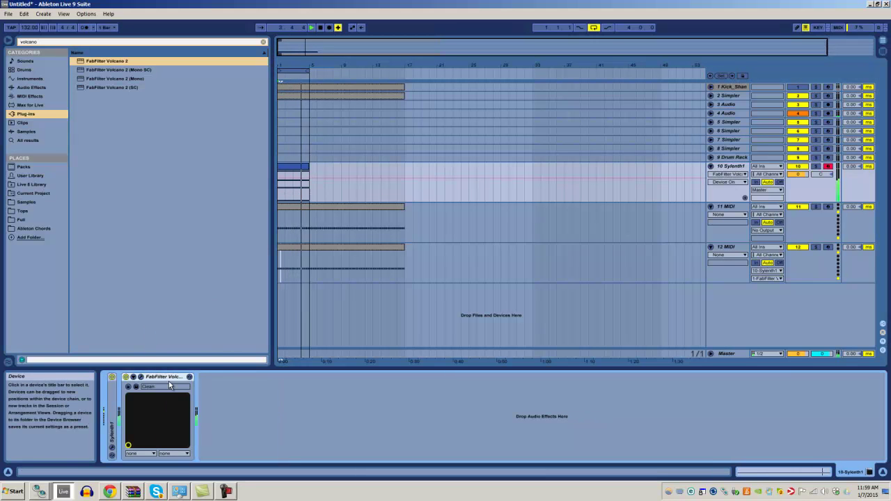
Step: Lower Volcano's filter cutoff slightly and close its window
left_click(142, 377)
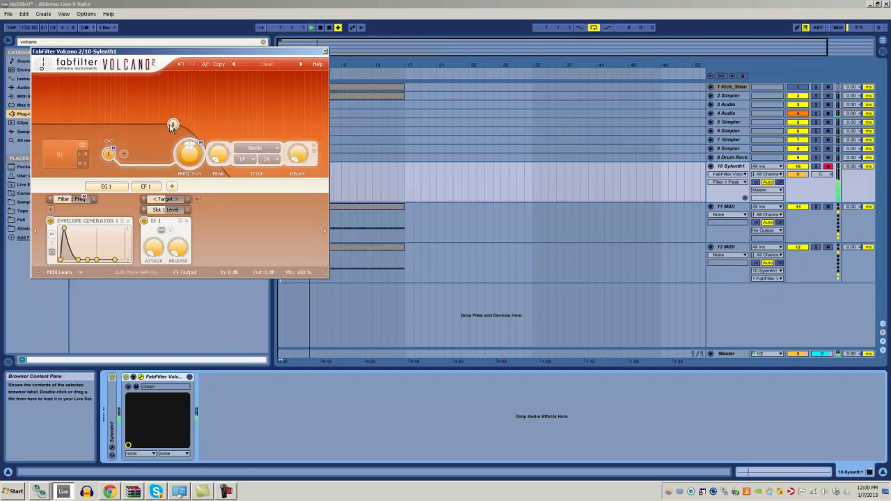
left_click_drag(158, 126, 148, 132)
left_click(324, 51)
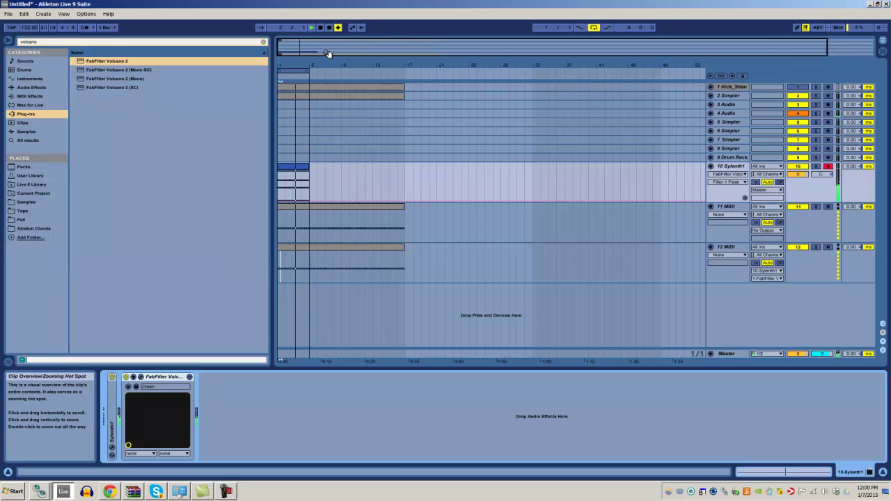